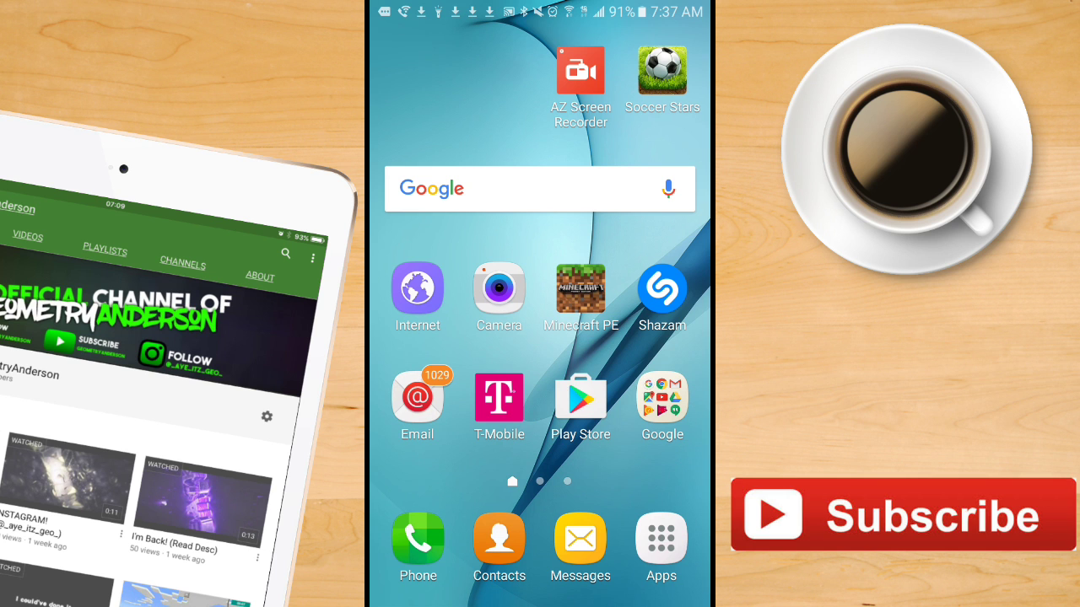
# - Install Realtime Subscriber Count from the Google Play Store and launch it
pyautogui.click(580, 401)
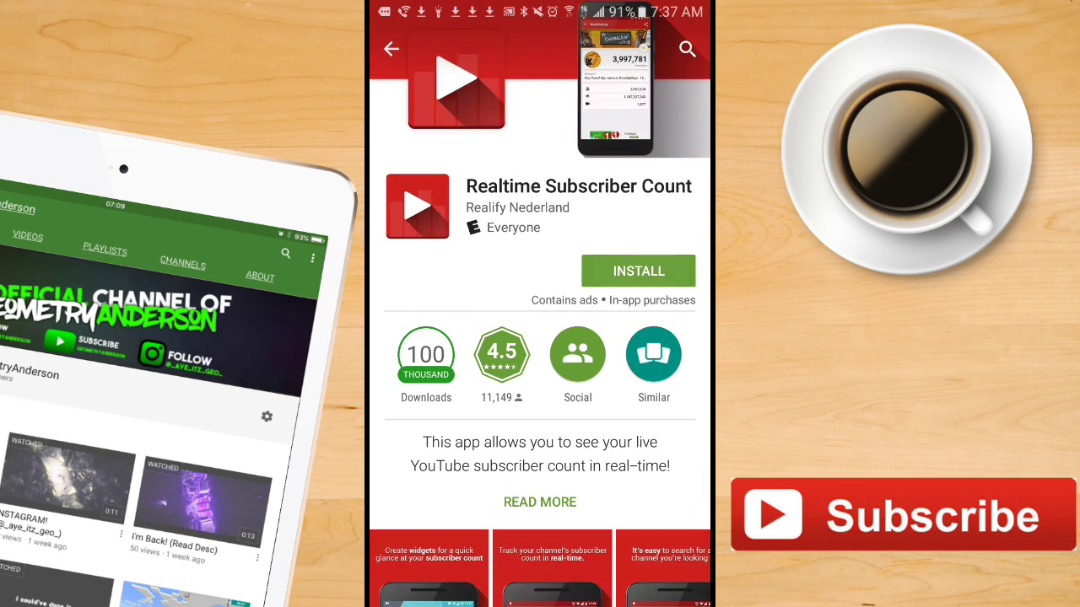
pyautogui.click(638, 270)
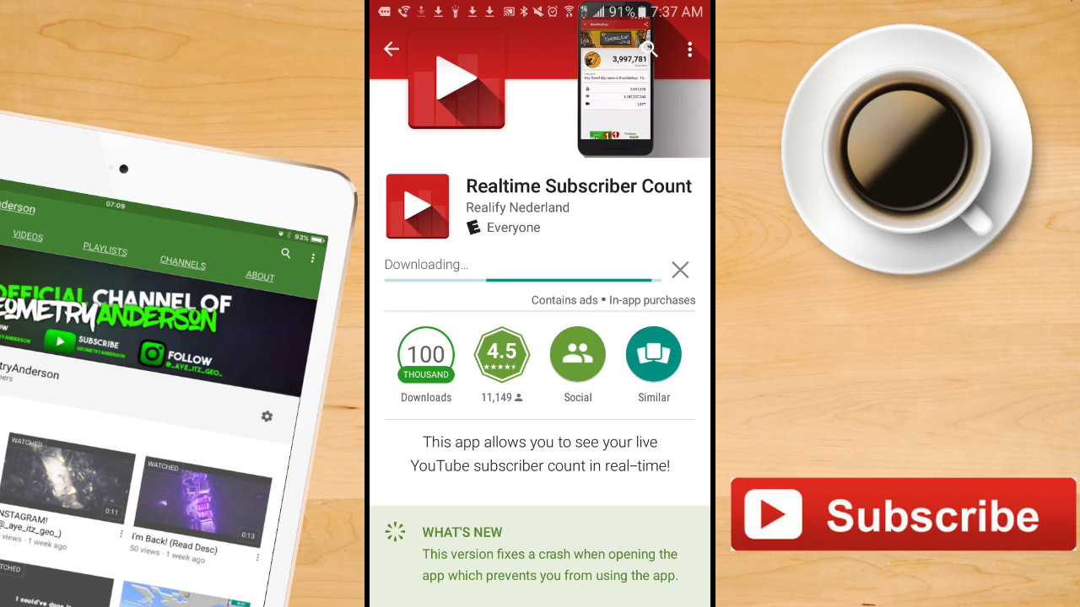
pyautogui.scroll(-5, 540, 337)
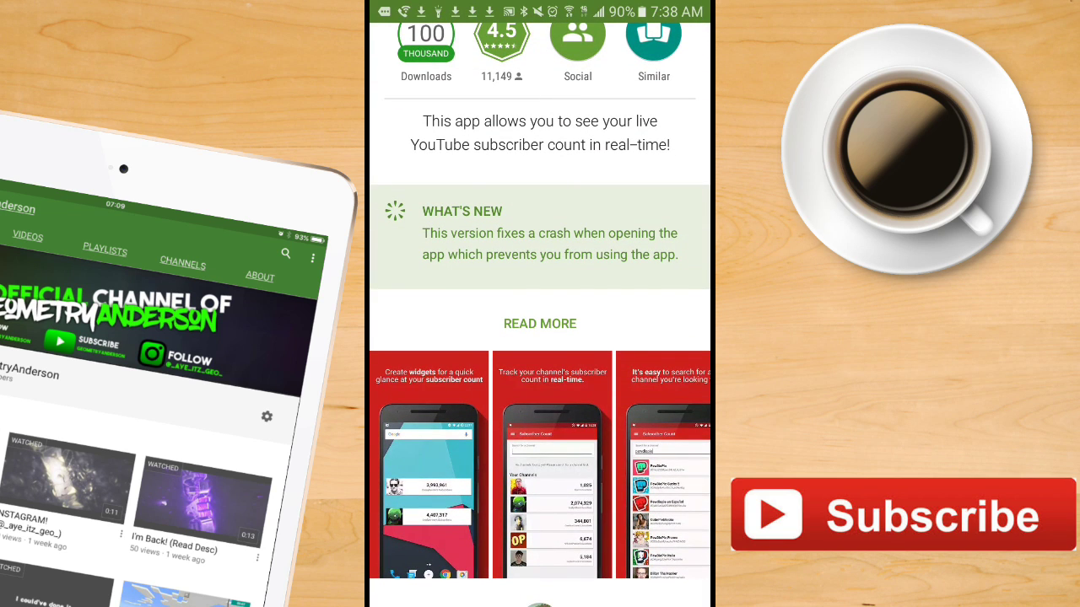
pyautogui.scroll(5, 540, 337)
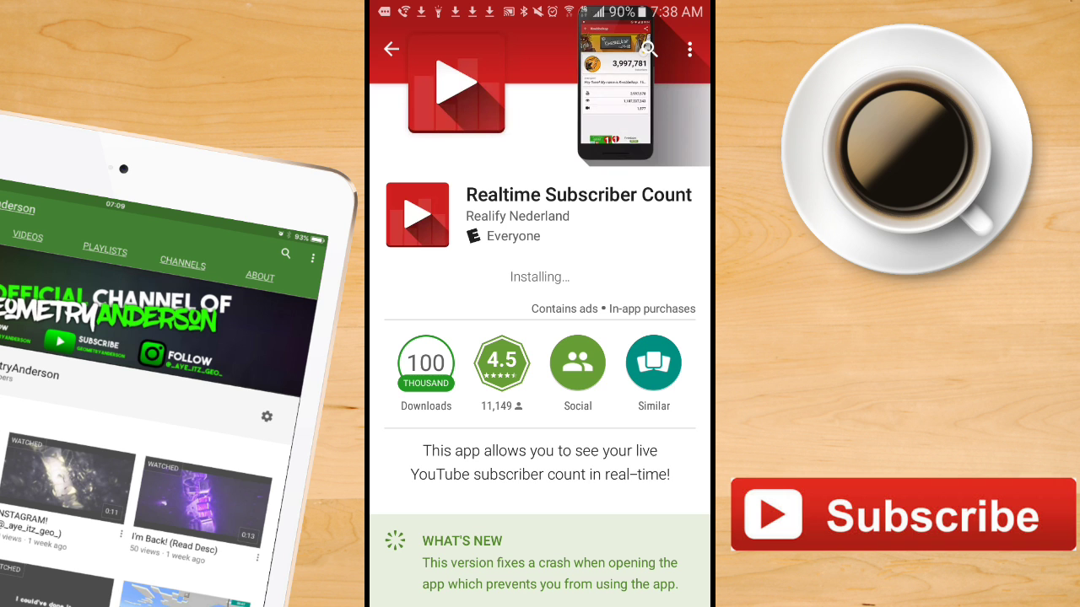
pyautogui.click(620, 279)
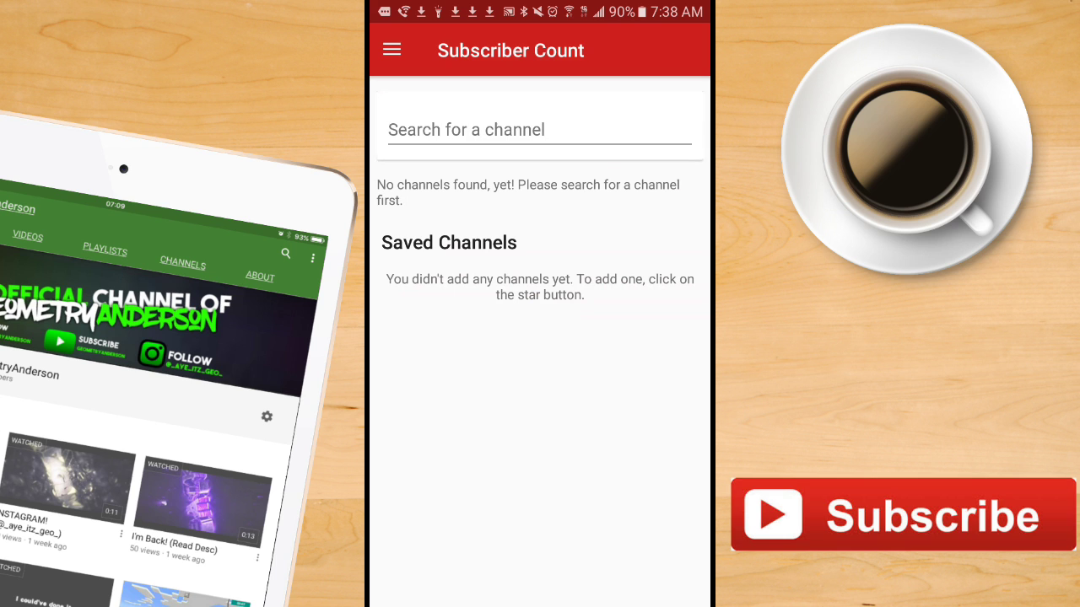
# - Search for GeometryAnderson and open the channel's stats showing 96 subscribers
pyautogui.click(506, 130)
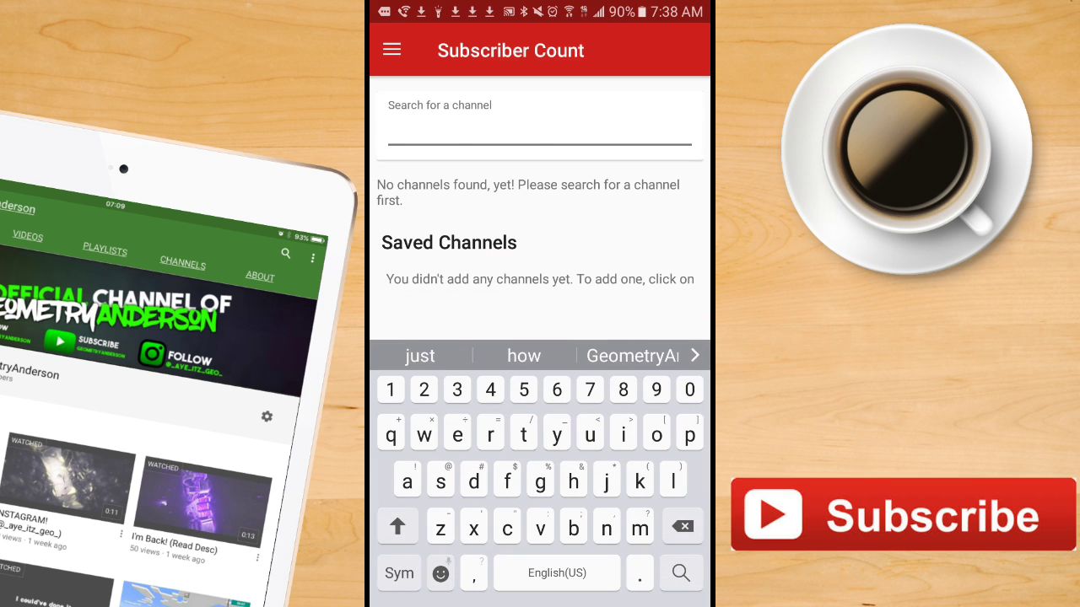
pyautogui.write('GeometryAnderson')
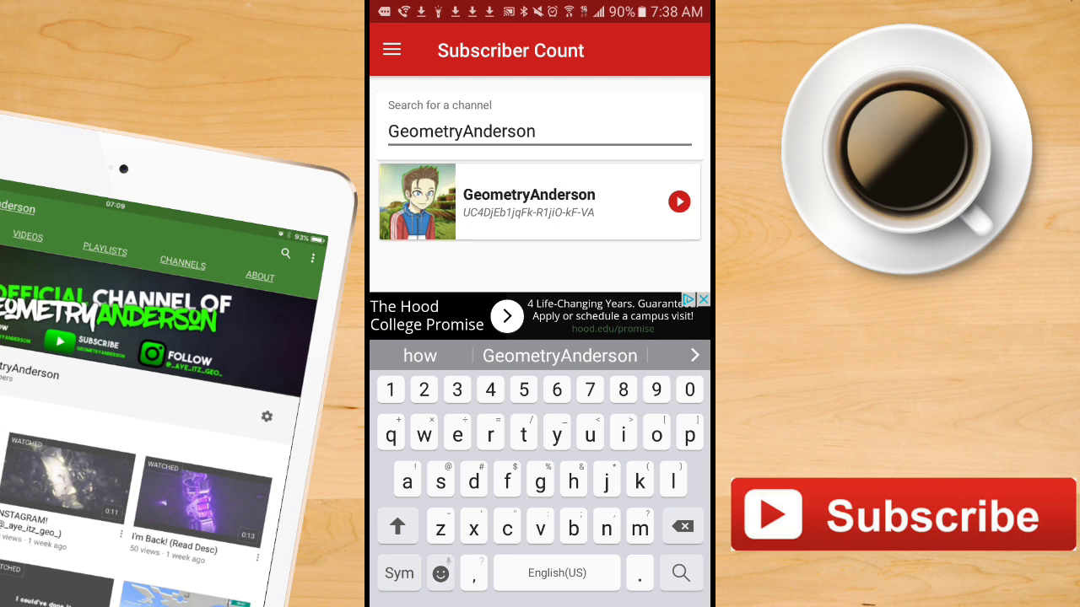
pyautogui.click(540, 202)
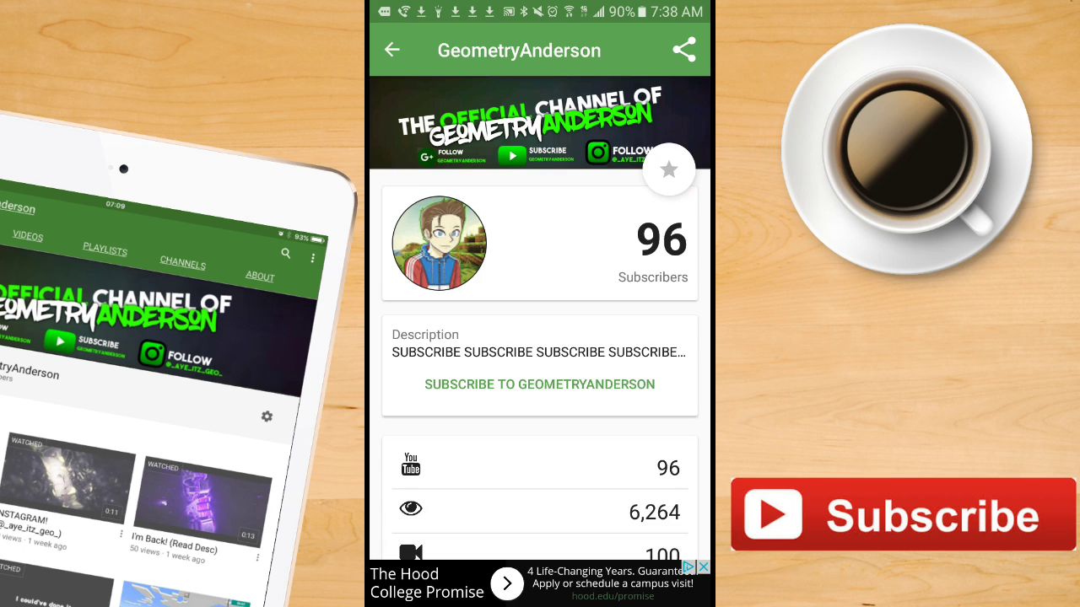
pyautogui.scroll(-1, 540, 318)
pyautogui.scroll(1, 540, 318)
pyautogui.scroll(-1, 540, 318)
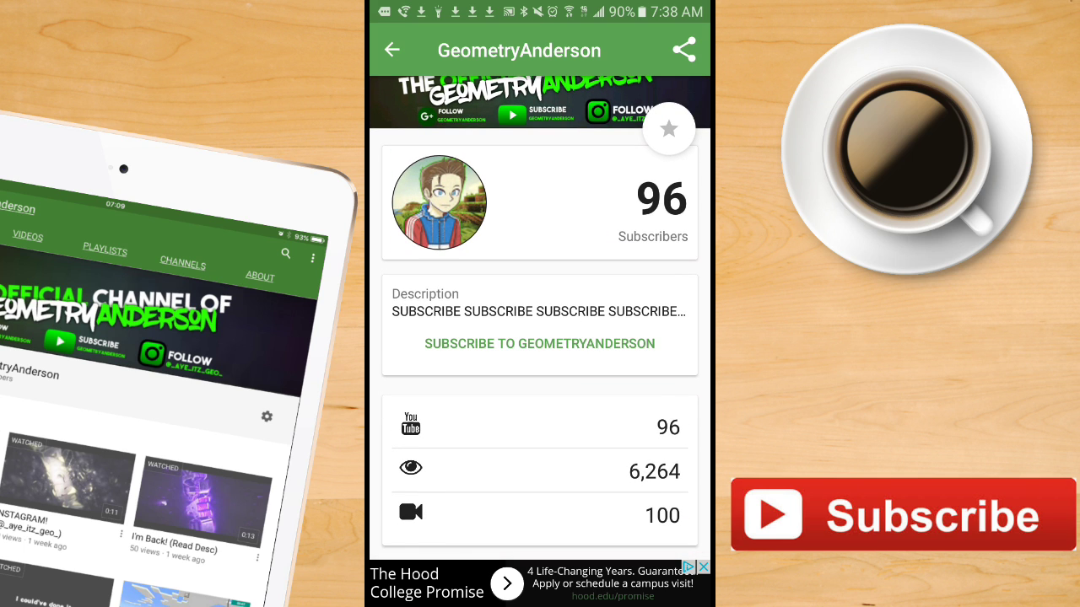
pyautogui.scroll(1, 540, 318)
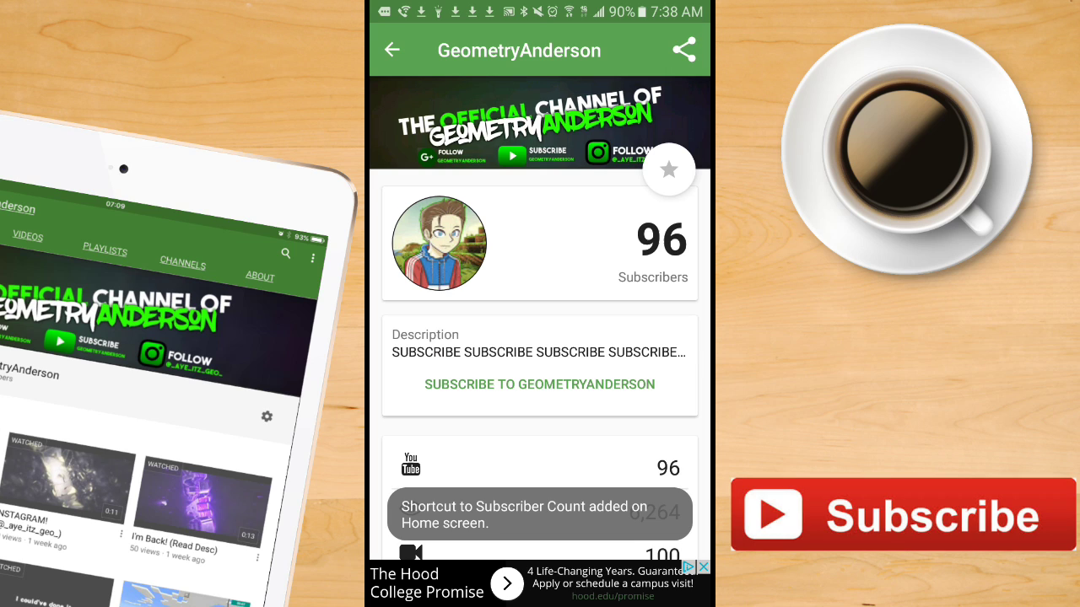
# - Star GeometryAnderson as a favourite channel and return to the home screen
pyautogui.click(668, 169)
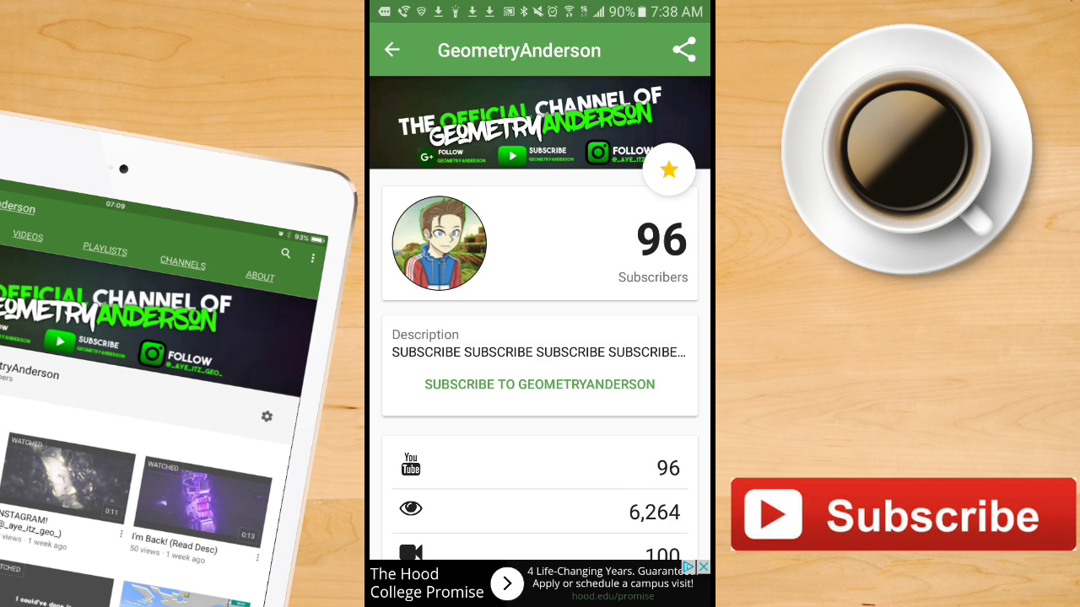
pyautogui.press('Escape')
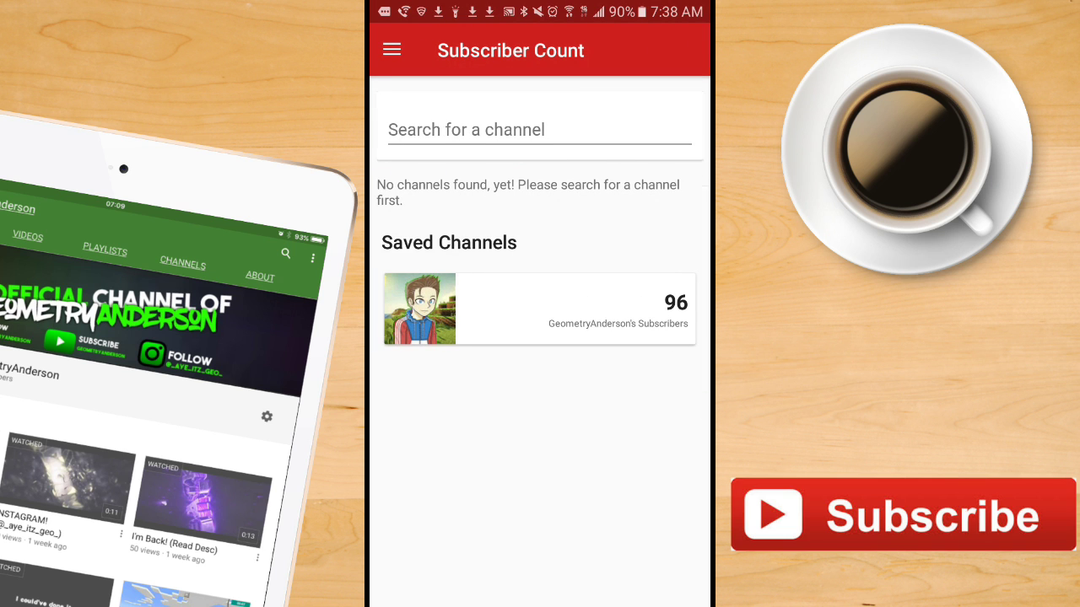
pyautogui.press('Home')
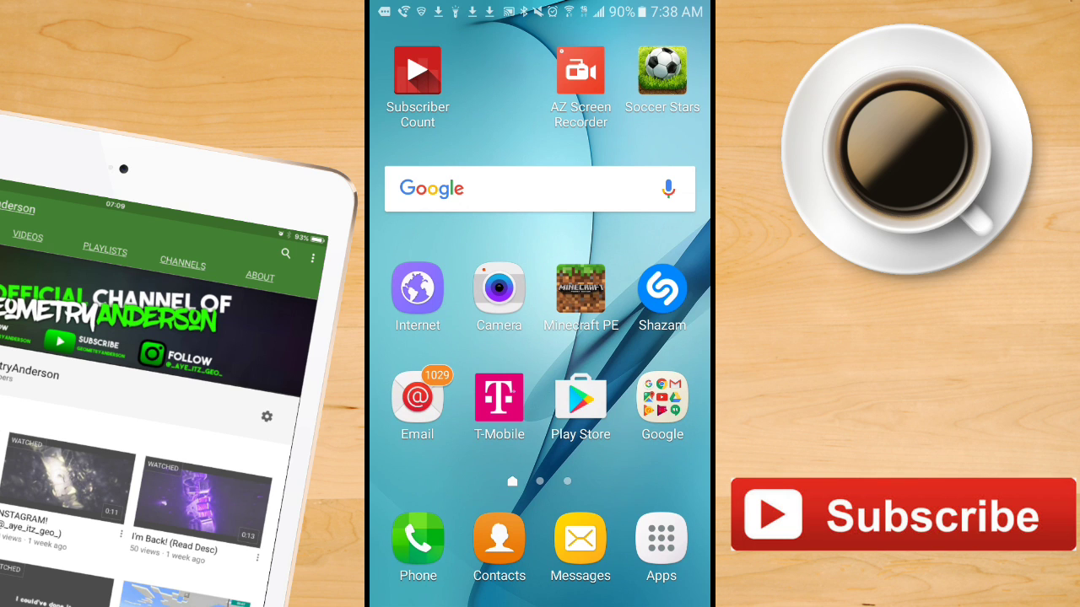
# - Move Subscriber Count and AZ Screen Recorder from the top row to page two
pyautogui.moveTo(641, 337); pyautogui.dragTo(518, 337)
pyautogui.moveTo(417, 72)
pyautogui.mouseDown()
pyautogui.moveTo(690, 258)
pyautogui.moveTo(495, 221)
pyautogui.mouseUp()
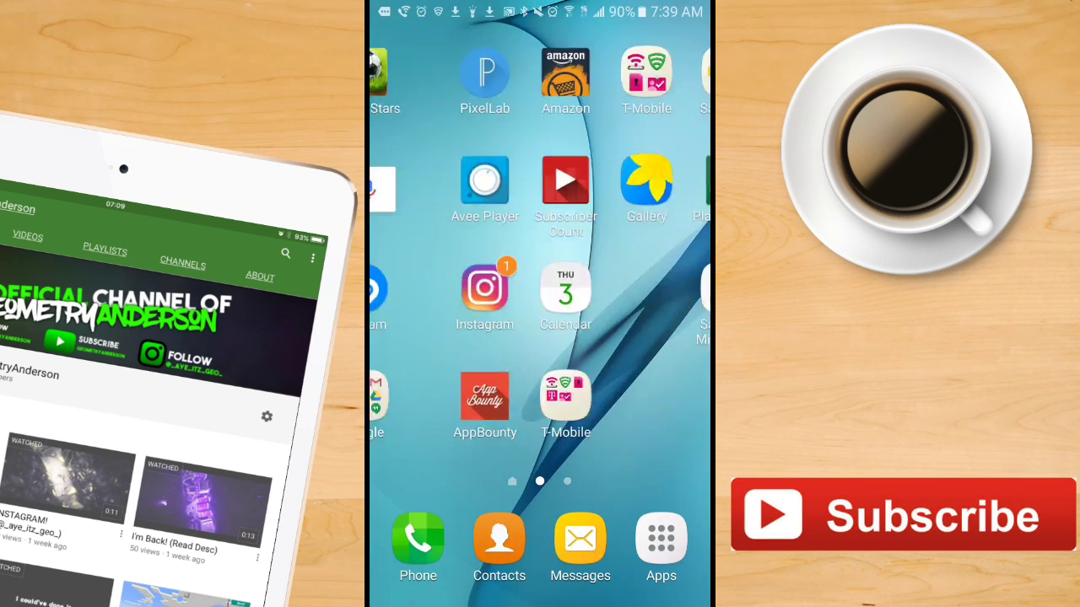
pyautogui.moveTo(422, 337); pyautogui.dragTo(667, 337)
pyautogui.moveTo(579, 71); pyautogui.dragTo(689, 212)
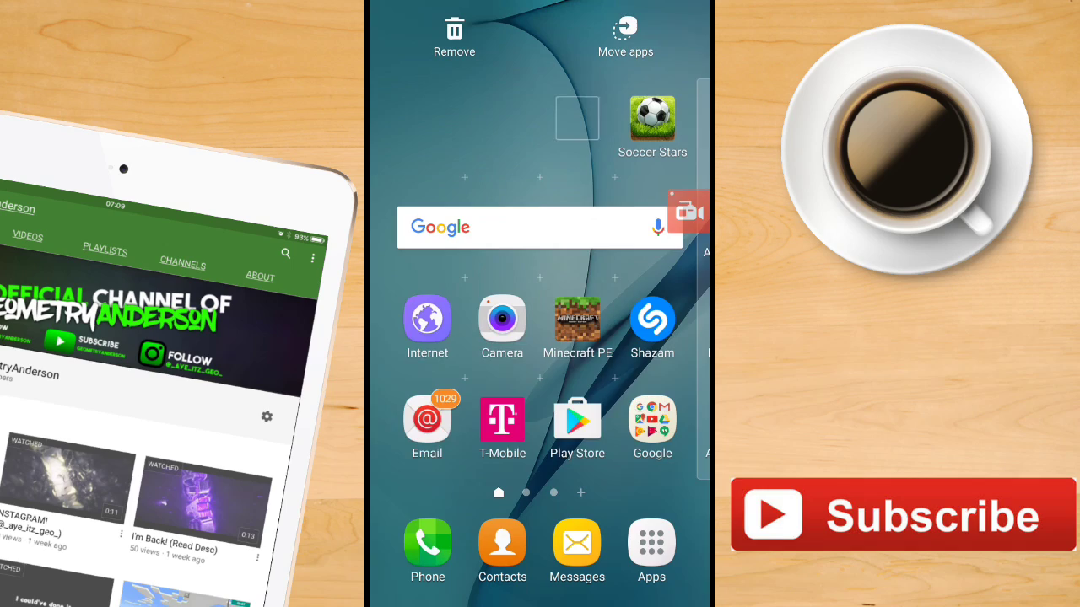
pyautogui.moveTo(689, 211); pyautogui.dragTo(579, 304)
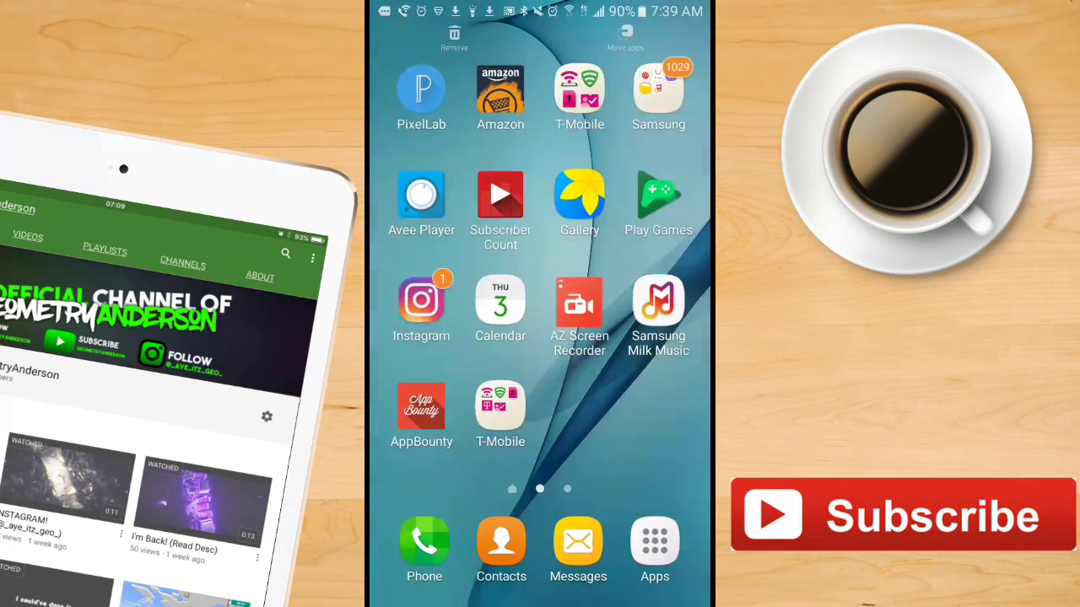
# - Move Soccer Stars to the second home page and check that page's apps
pyautogui.moveTo(422, 338); pyautogui.dragTo(667, 337)
pyautogui.moveTo(663, 65)
pyautogui.mouseDown()
pyautogui.moveTo(700, 207)
pyautogui.moveTo(601, 410)
pyautogui.mouseUp()
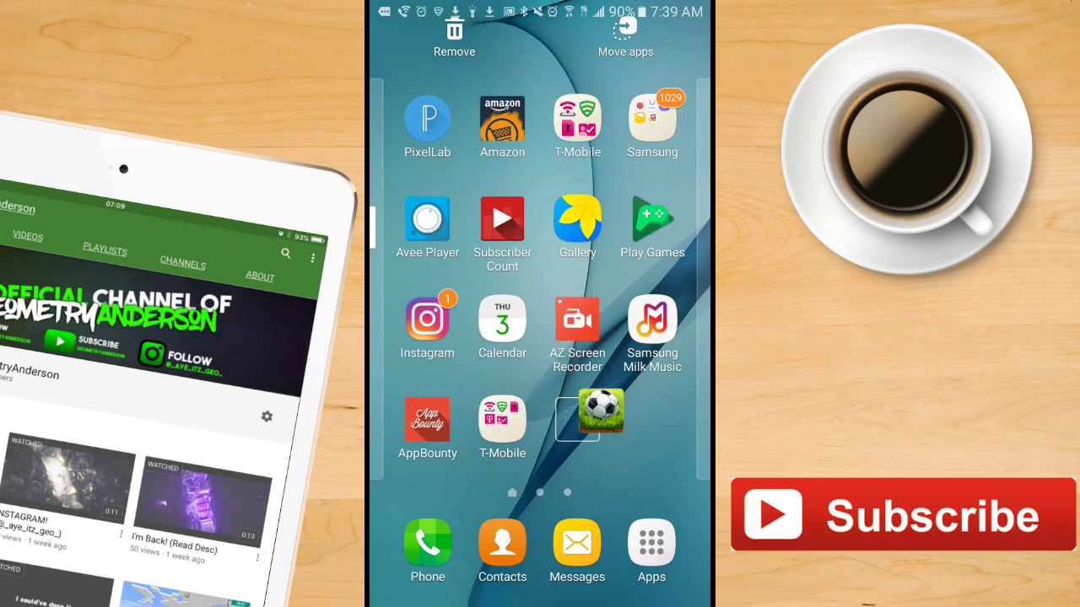
pyautogui.moveTo(422, 338); pyautogui.dragTo(666, 337)
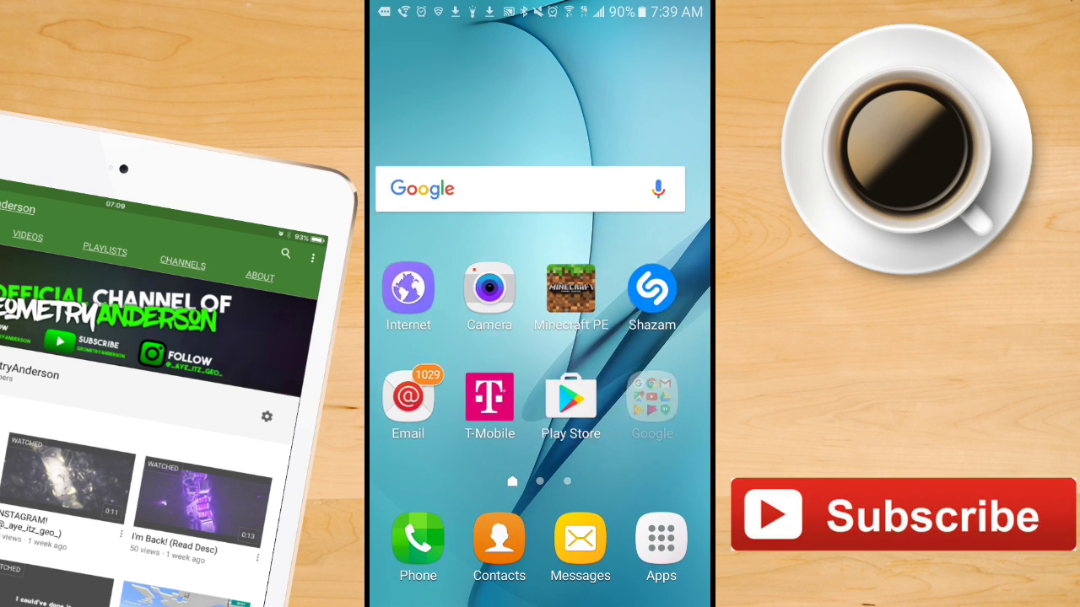
pyautogui.moveTo(666, 338); pyautogui.dragTo(422, 338)
# - Visit the Home screen settings in Settings, then return to the home page
pyautogui.click(660, 539)
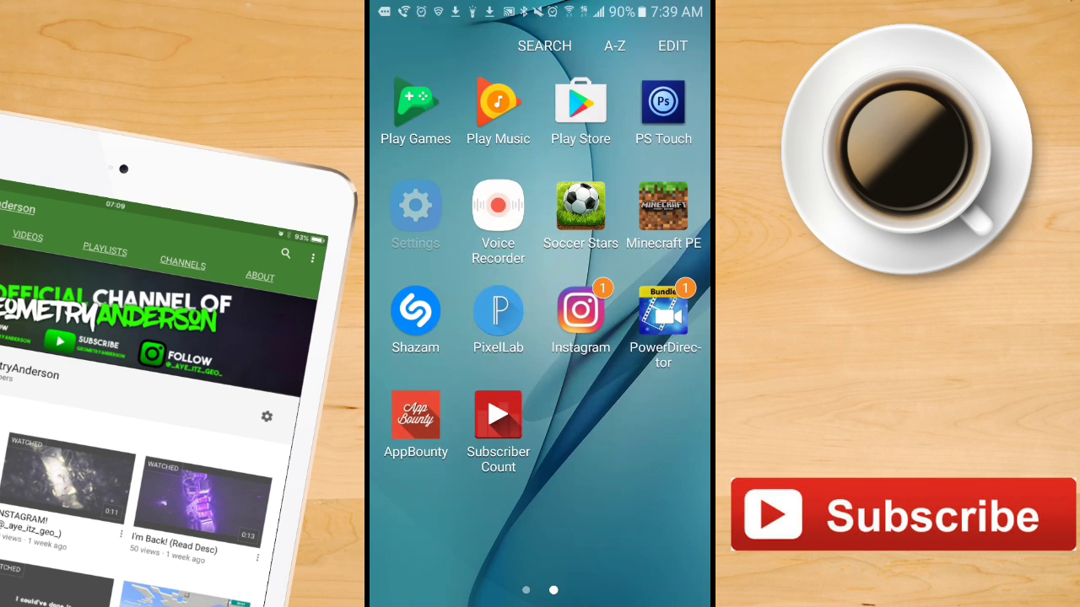
pyautogui.click(416, 205)
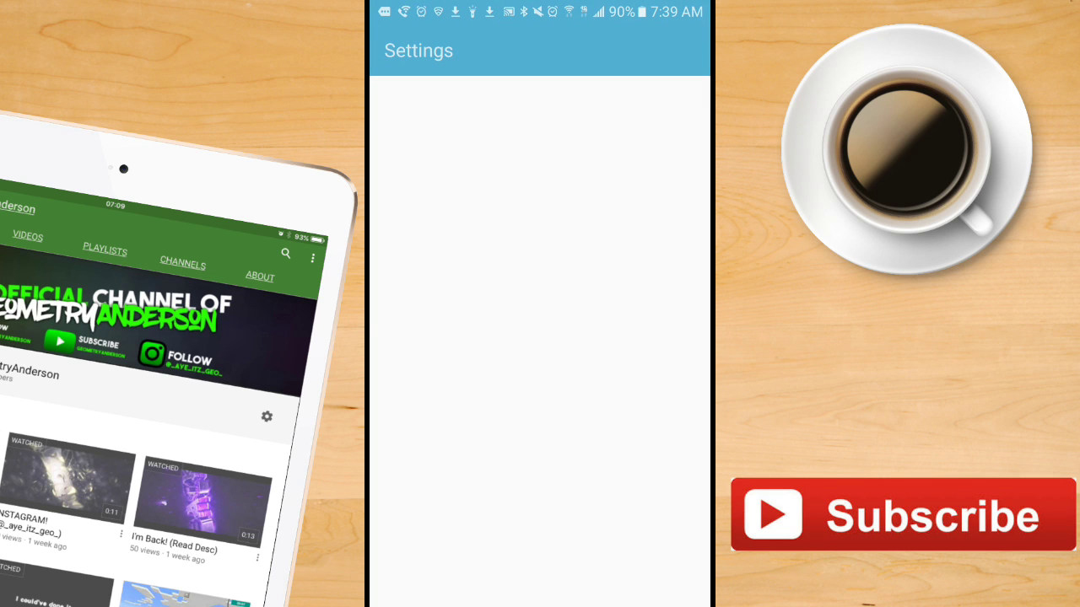
pyautogui.scroll(-5, 540, 338)
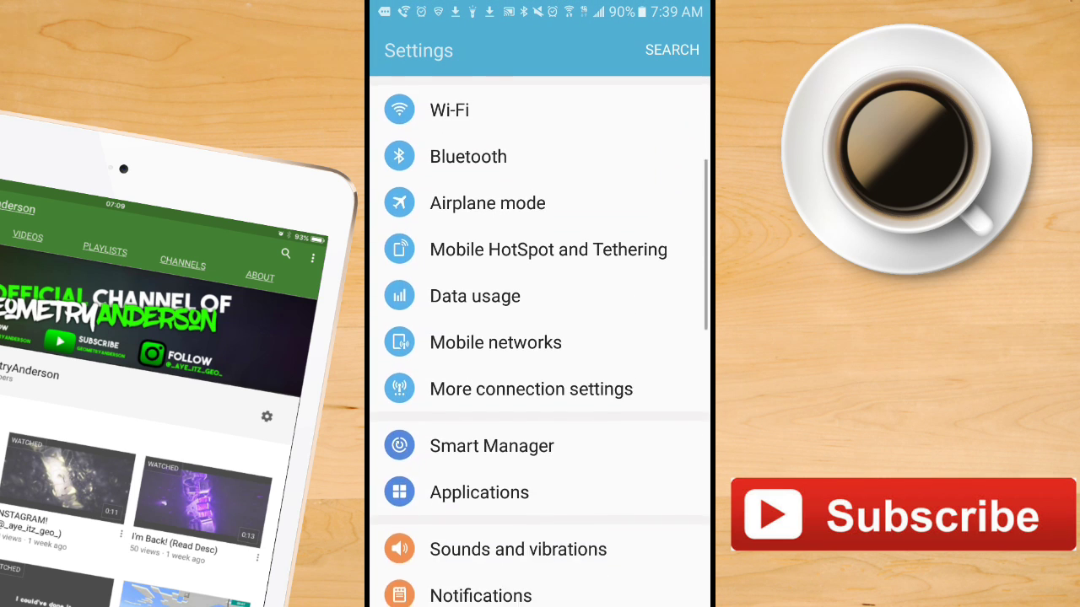
pyautogui.scroll(-2, 539, 338)
pyautogui.click(482, 391)
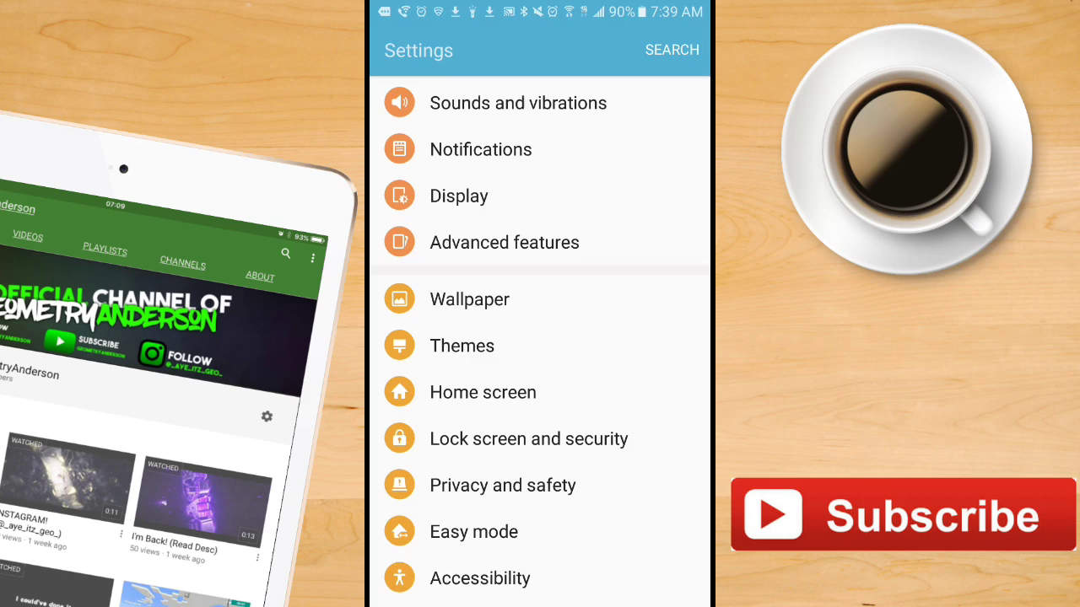
pyautogui.press('Home')
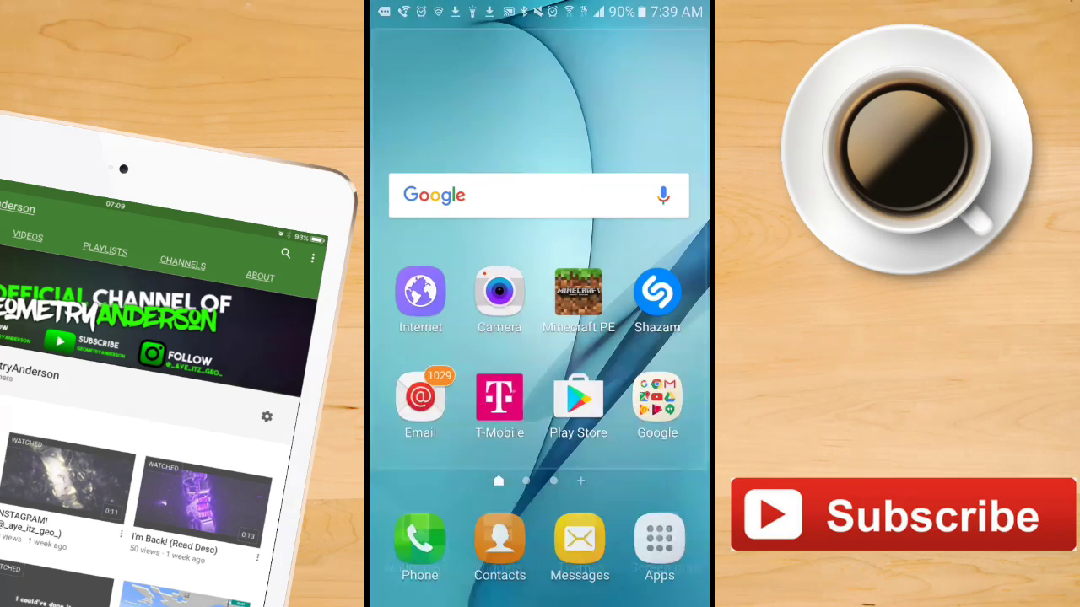
# - Re-enter Home screen settings, preview the next home page, and exit editing
pyautogui.click(662, 547)
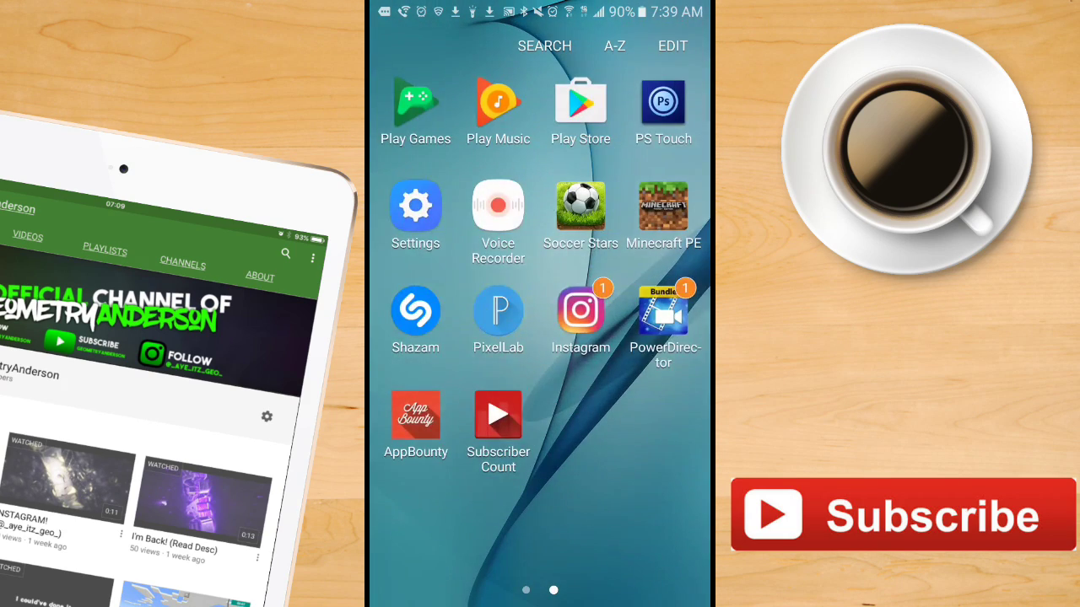
pyautogui.moveTo(422, 337)
pyautogui.mouseDown()
pyautogui.moveTo(658, 338)
pyautogui.moveTo(422, 338)
pyautogui.mouseUp()
pyautogui.click(415, 206)
pyautogui.click(456, 392)
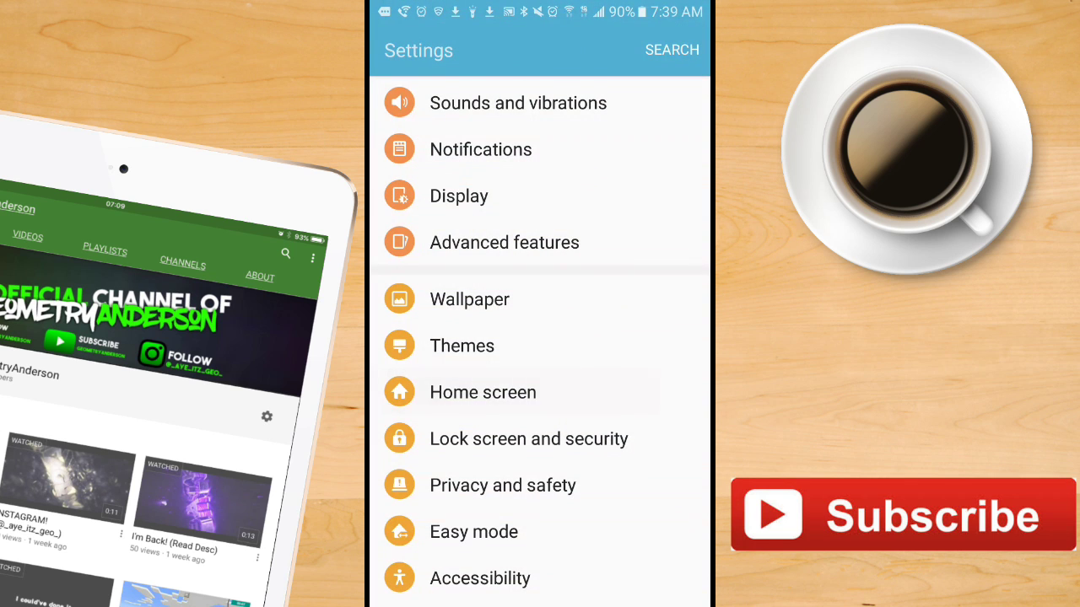
pyautogui.moveTo(607, 270)
pyautogui.mouseDown()
pyautogui.moveTo(439, 270)
pyautogui.moveTo(624, 269)
pyautogui.mouseUp()
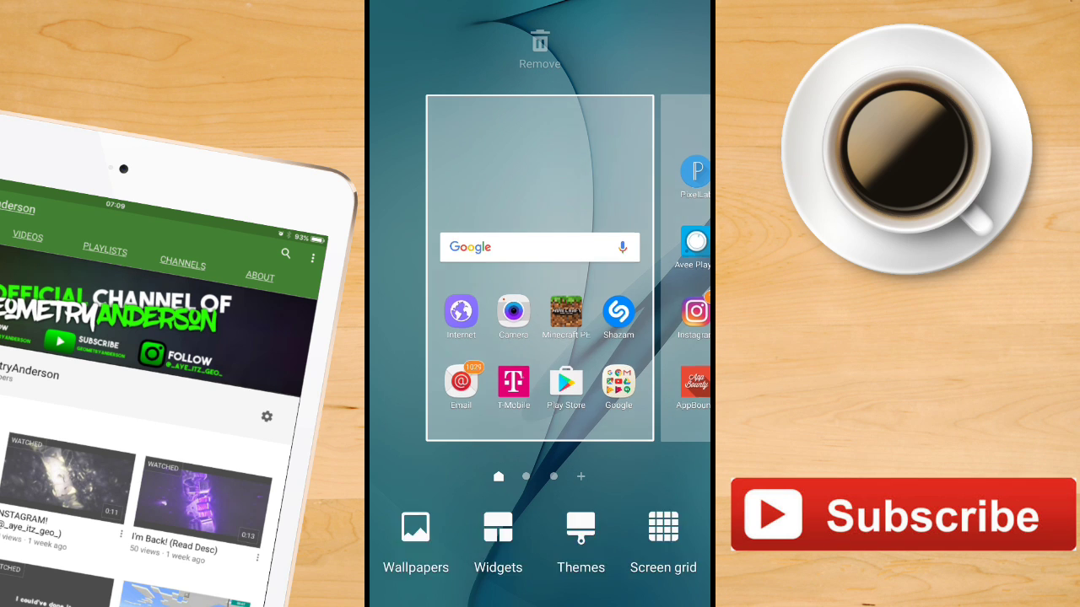
pyautogui.click(540, 320)
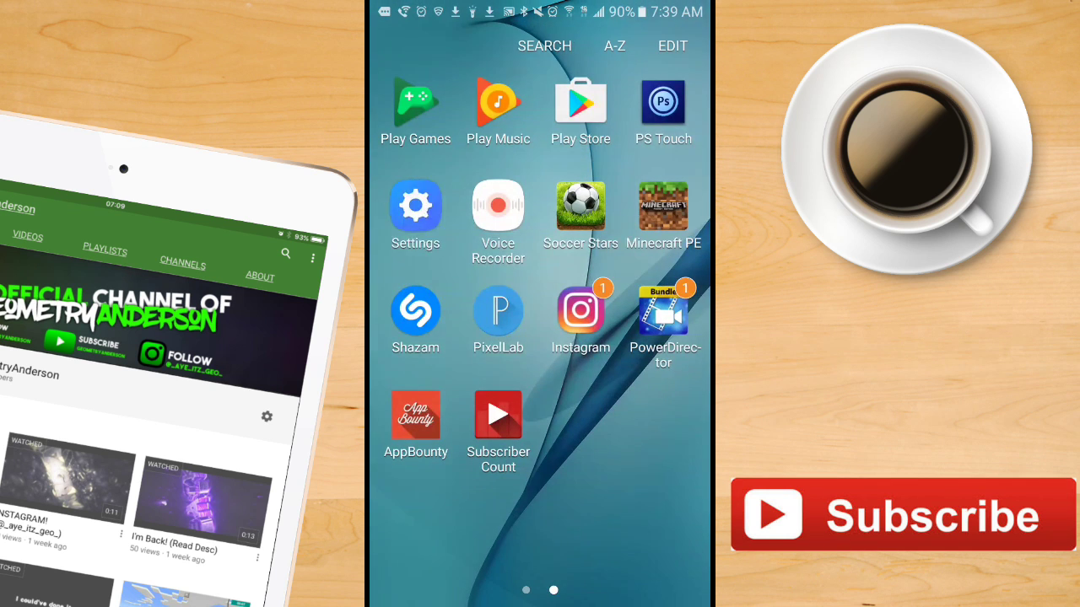
# - Open Home screen settings again to enter home-screen edit mode
pyautogui.click(415, 206)
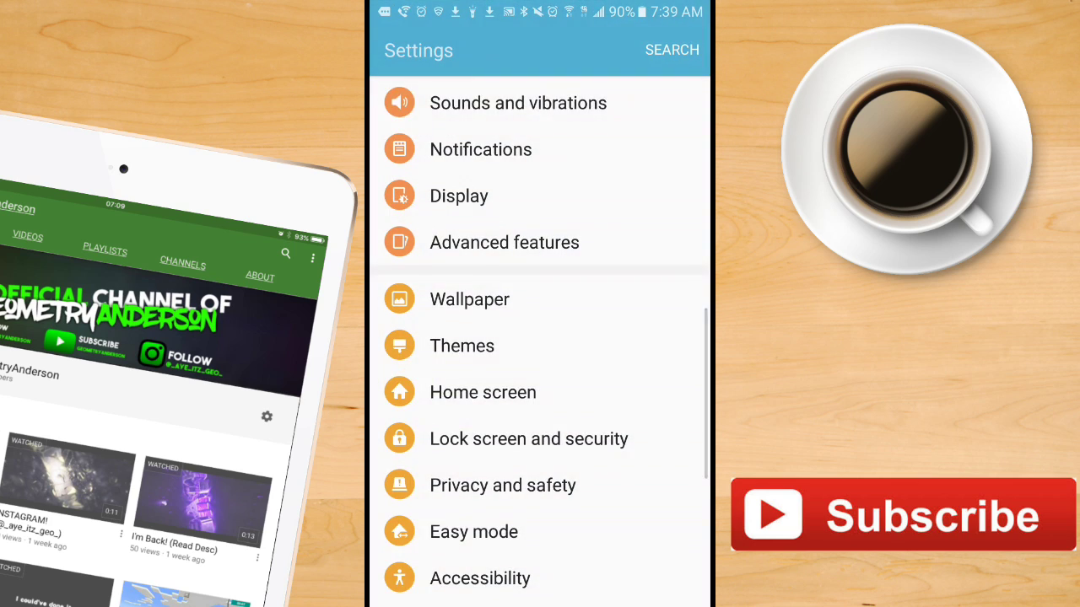
pyautogui.scroll(-1, 540, 338)
pyautogui.click(482, 348)
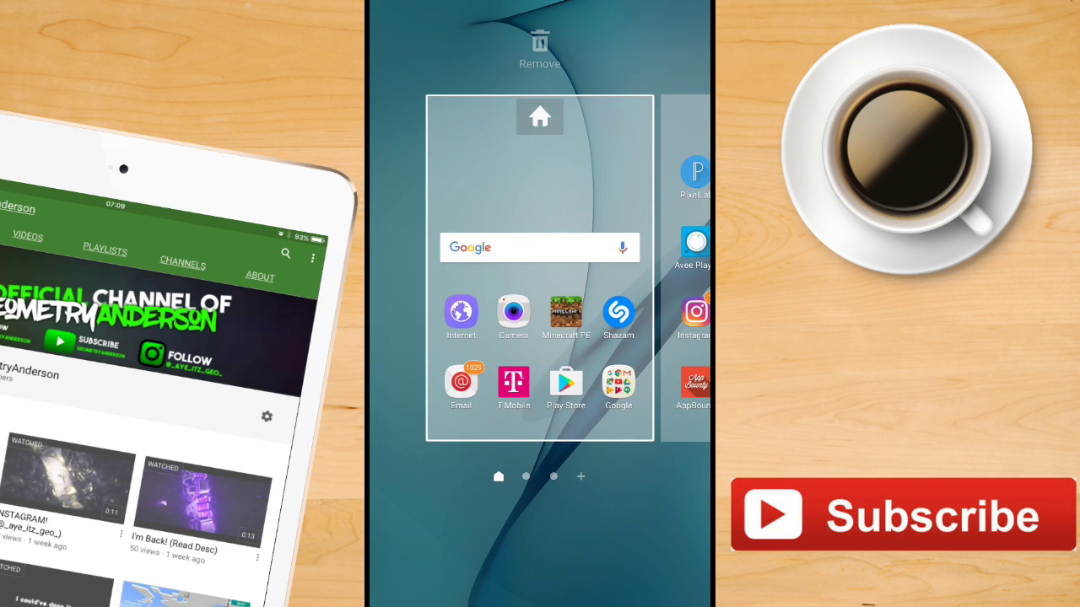
# - Browse back through the widget pages, try placing a widget, then cancel
pyautogui.moveTo(590, 295)
pyautogui.mouseDown()
pyautogui.moveTo(422, 295)
pyautogui.moveTo(633, 295)
pyautogui.mouseUp()
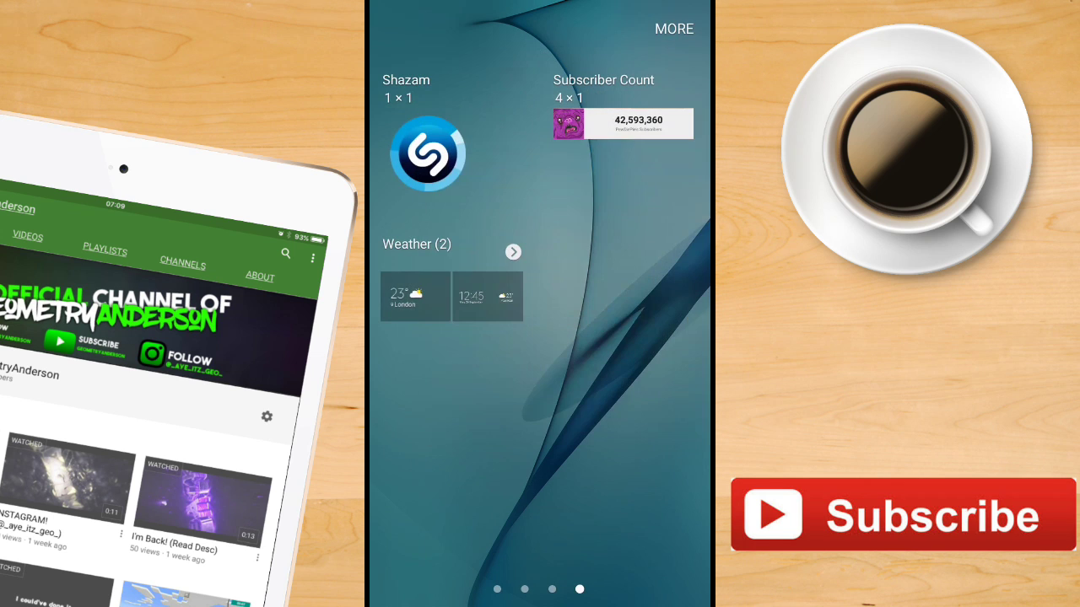
pyautogui.moveTo(439, 379); pyautogui.dragTo(658, 379)
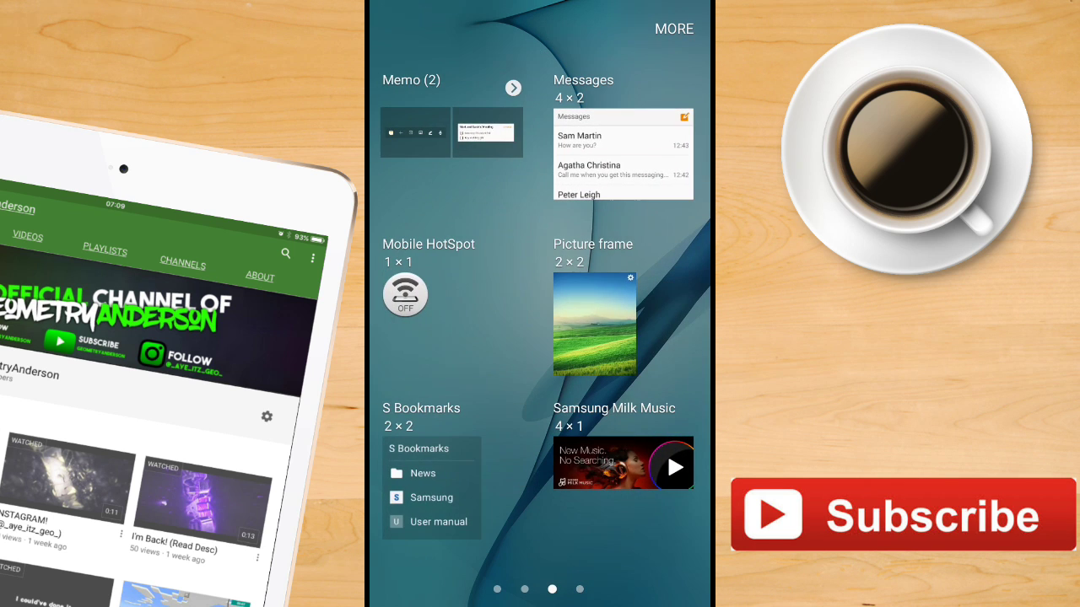
pyautogui.moveTo(439, 337); pyautogui.dragTo(658, 338)
pyautogui.moveTo(439, 337); pyautogui.dragTo(658, 337)
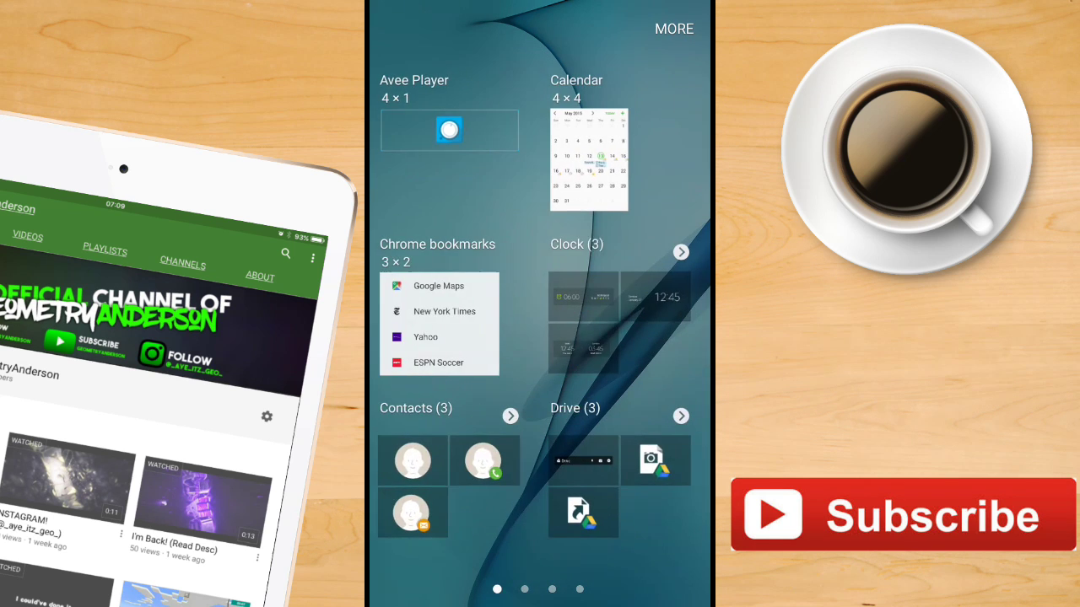
pyautogui.click(442, 324)
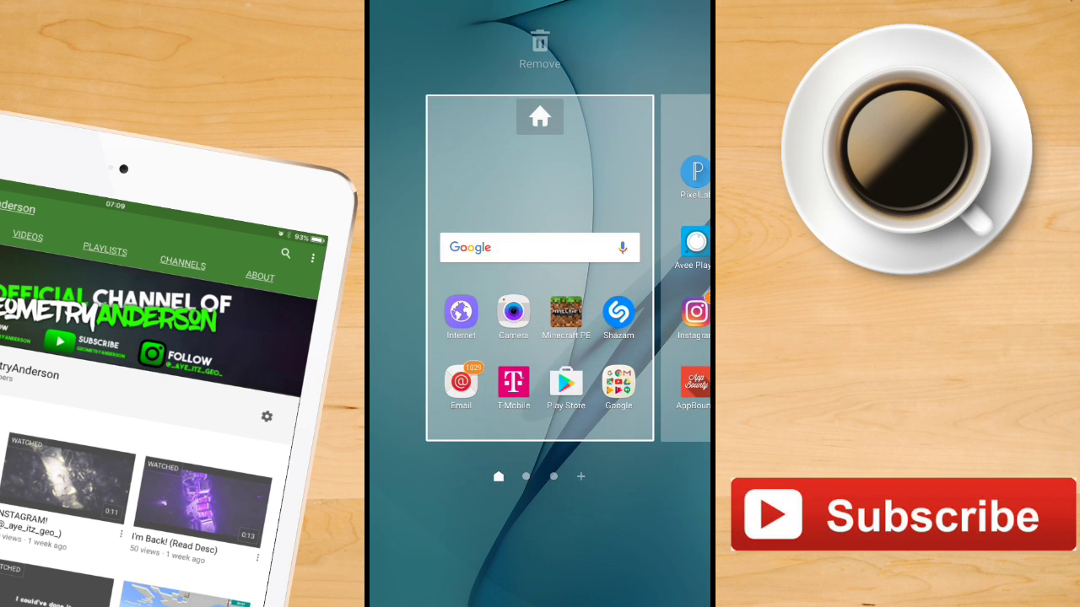
pyautogui.press('Escape')
# - Swipe to the last widget page and pick the Subscriber Count 4×1 widget
pyautogui.moveTo(658, 337)
pyautogui.mouseDown()
pyautogui.moveTo(439, 337)
pyautogui.moveTo(658, 338)
pyautogui.mouseUp()
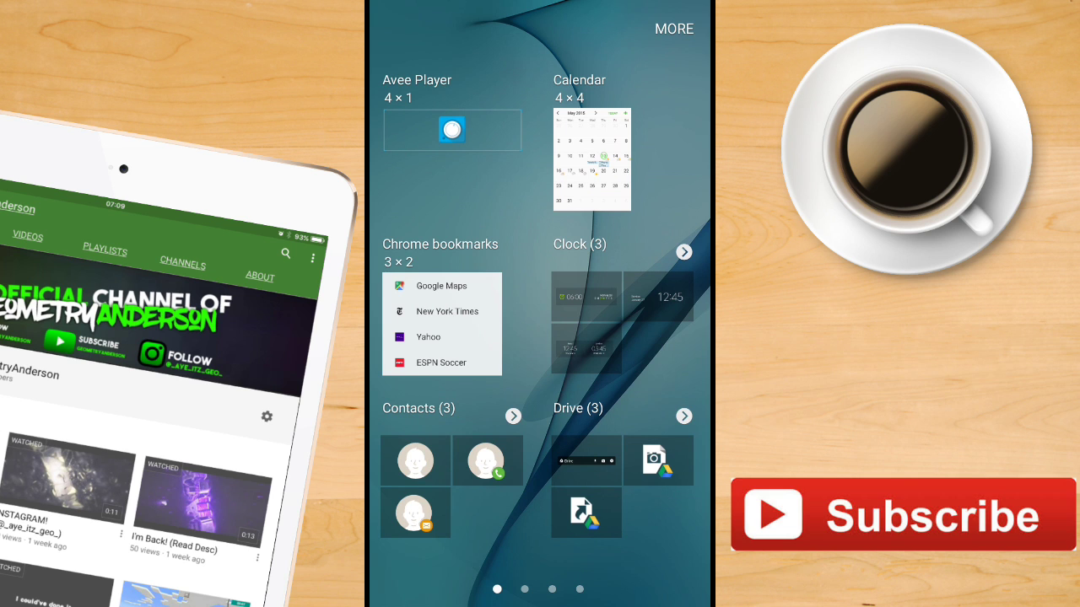
pyautogui.moveTo(658, 338); pyautogui.dragTo(438, 337)
pyautogui.moveTo(658, 338); pyautogui.dragTo(439, 338)
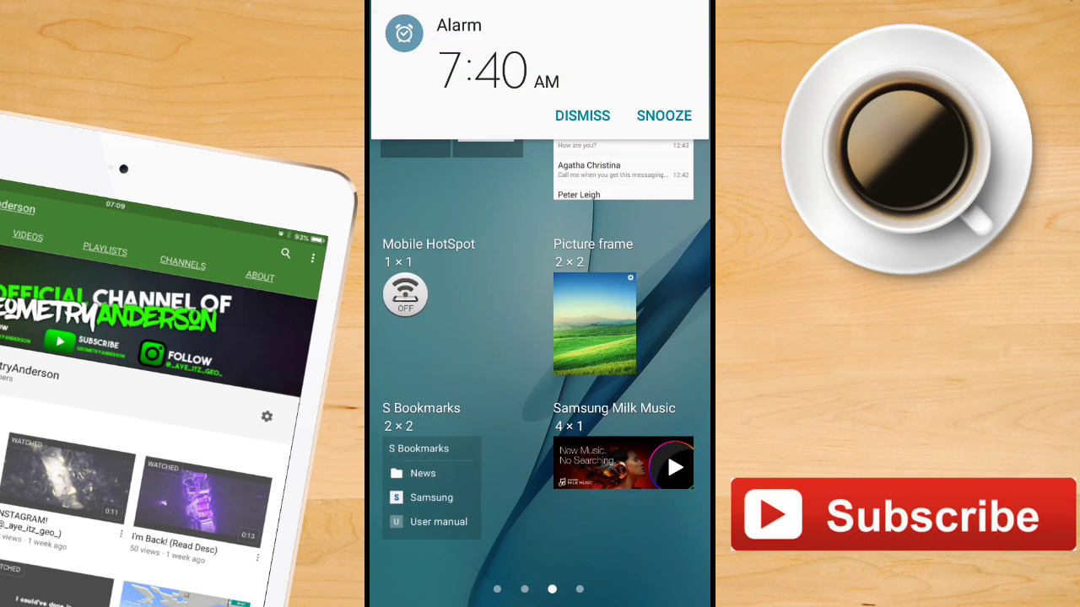
pyautogui.moveTo(658, 337); pyautogui.dragTo(438, 337)
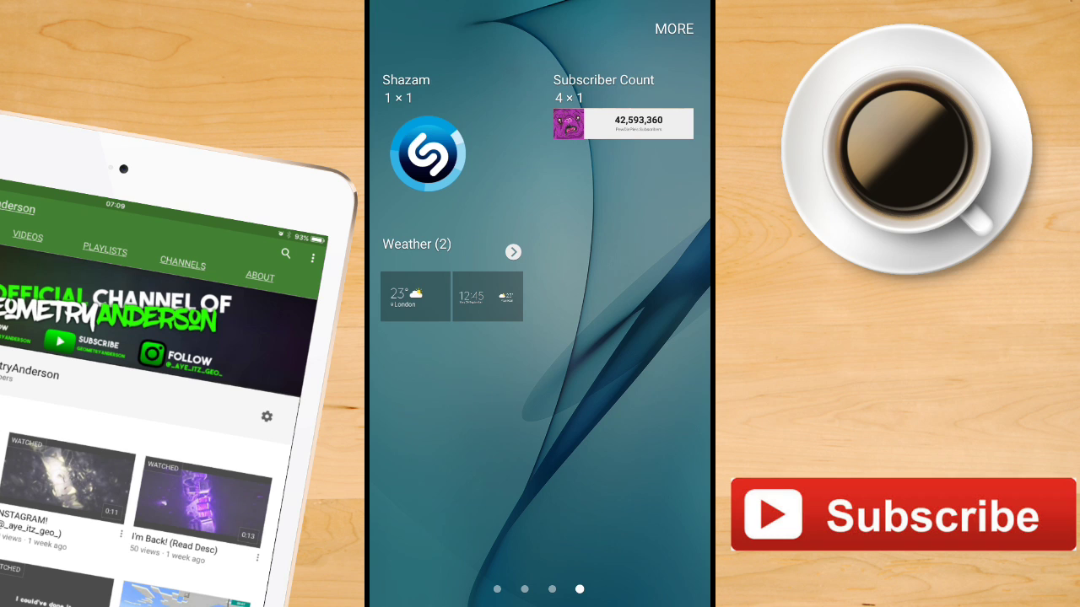
pyautogui.click(623, 123)
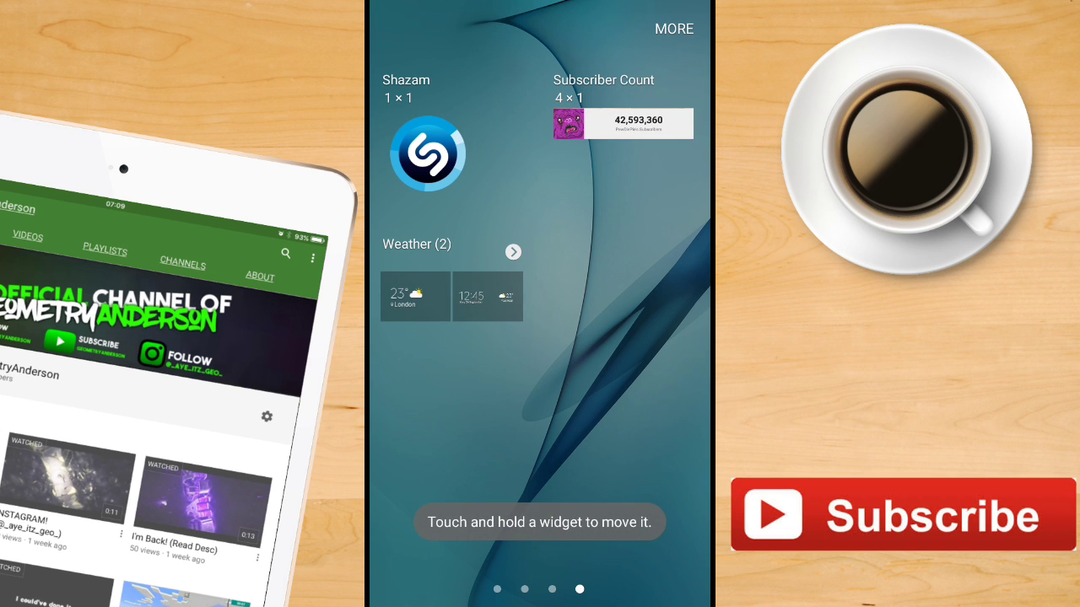
# - Place the Subscriber Count widget at the top, set up for GeometryAnderson
pyautogui.moveTo(624, 123); pyautogui.dragTo(540, 131)
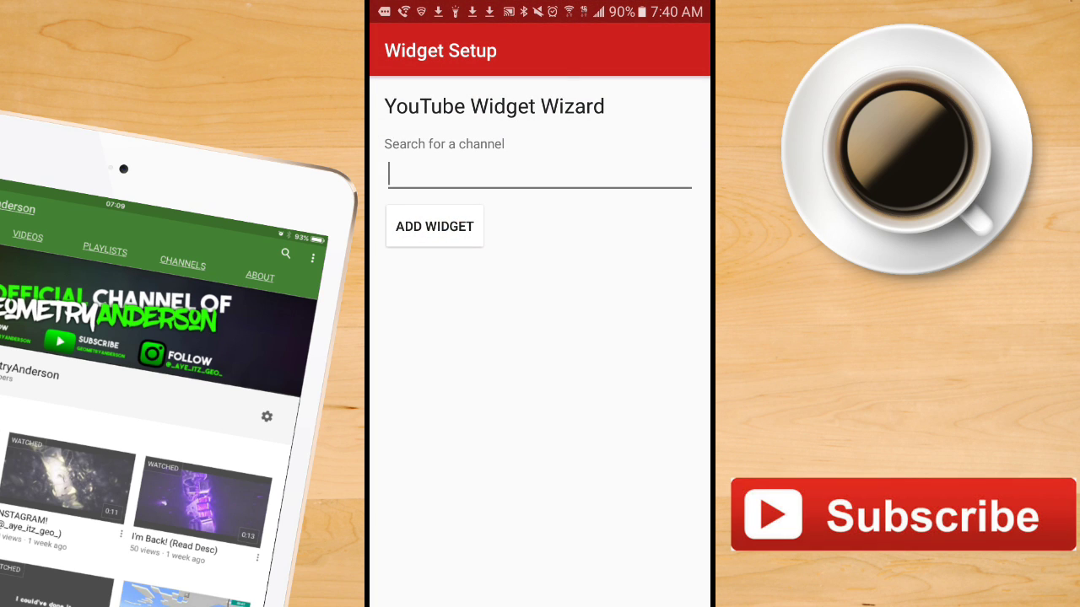
pyautogui.write('GeometryAnderson')
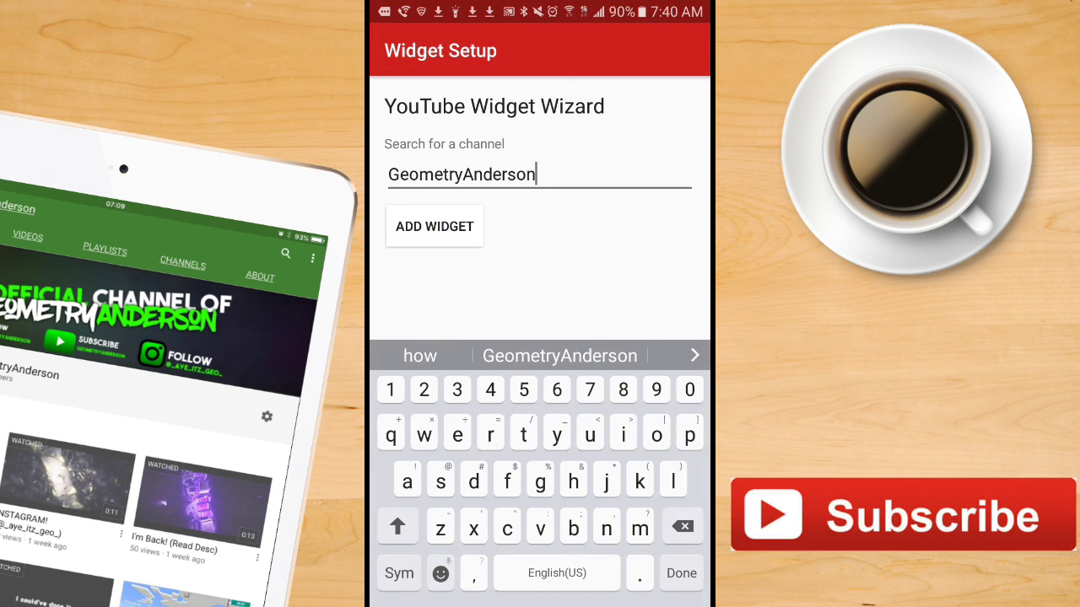
pyautogui.click(434, 226)
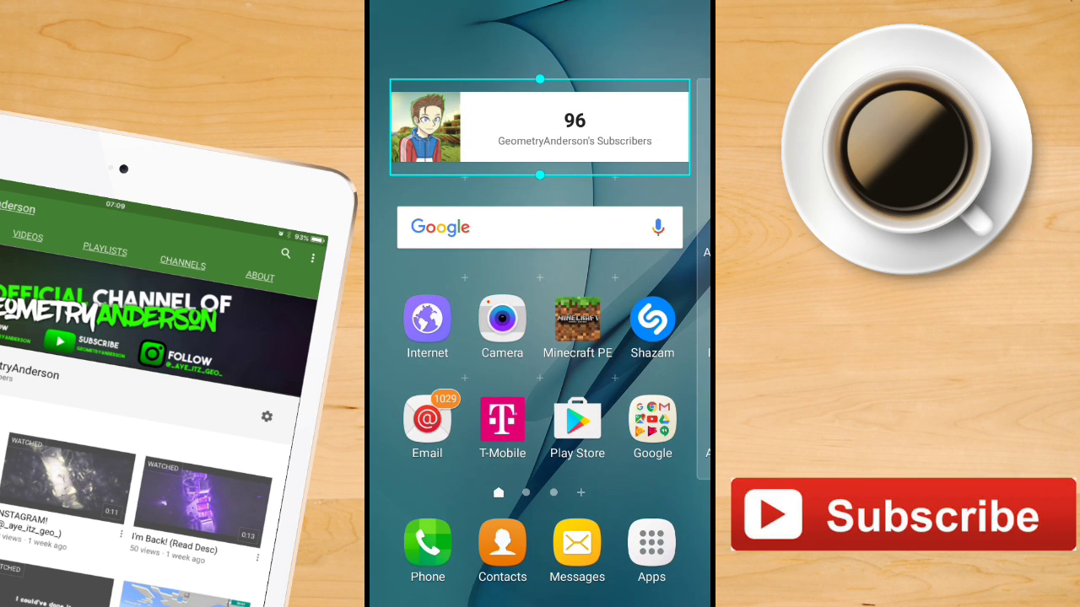
pyautogui.click(540, 489)
# - Flip through the home pages to check the new GeometryAnderson widget
pyautogui.moveTo(641, 380); pyautogui.dragTo(524, 380)
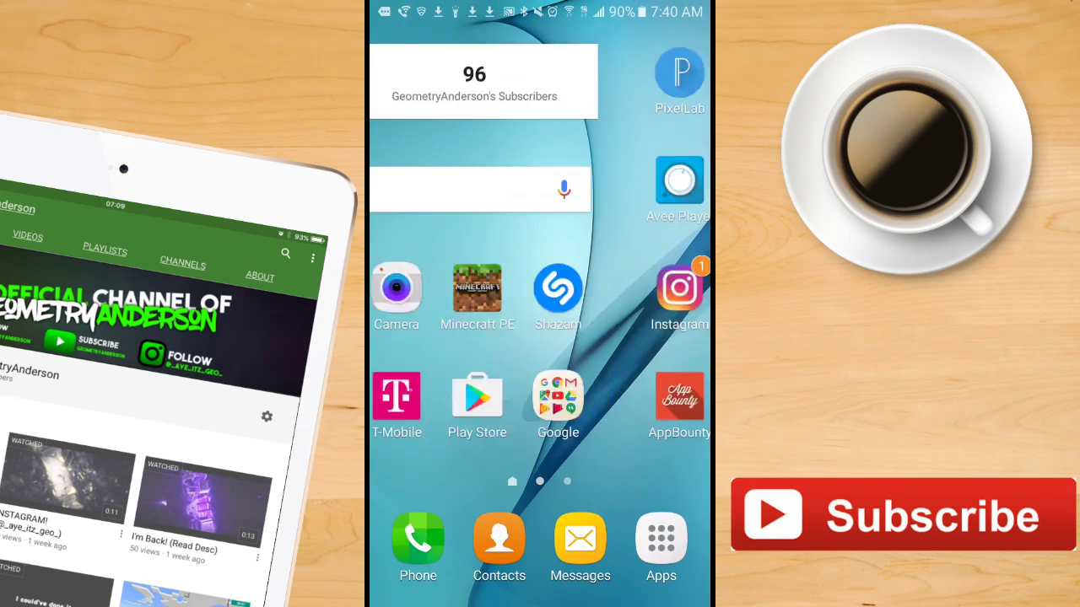
pyautogui.moveTo(641, 379)
pyautogui.mouseDown()
pyautogui.moveTo(438, 379)
pyautogui.moveTo(658, 380)
pyautogui.mouseUp()
pyautogui.moveTo(439, 380)
pyautogui.mouseDown()
pyautogui.moveTo(658, 380)
pyautogui.moveTo(438, 379)
pyautogui.mouseUp()
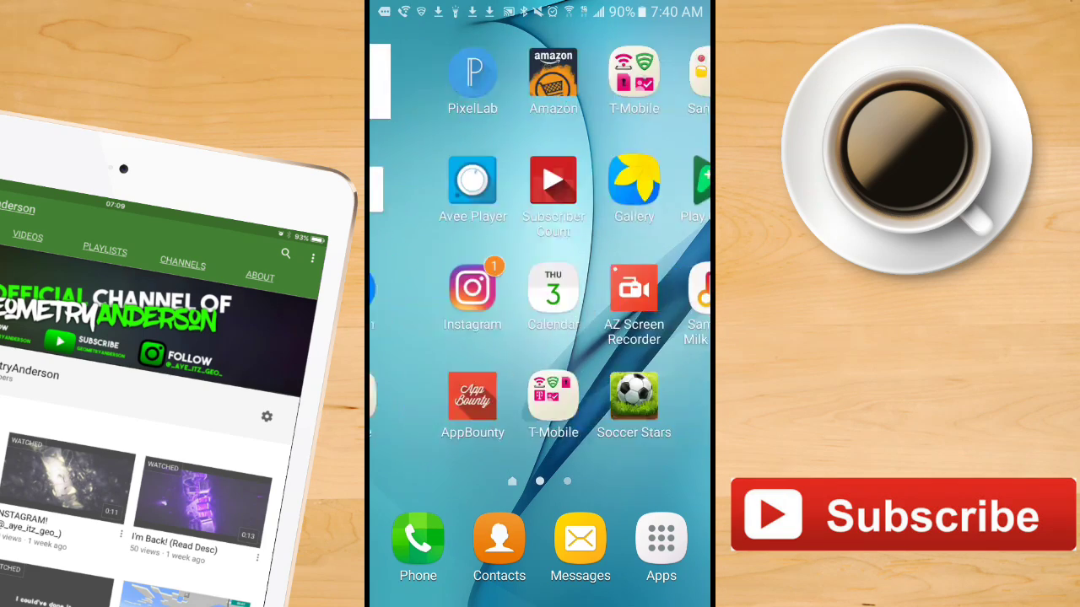
pyautogui.moveTo(641, 380)
pyautogui.mouseDown()
pyautogui.moveTo(439, 379)
pyautogui.moveTo(658, 380)
pyautogui.mouseUp()
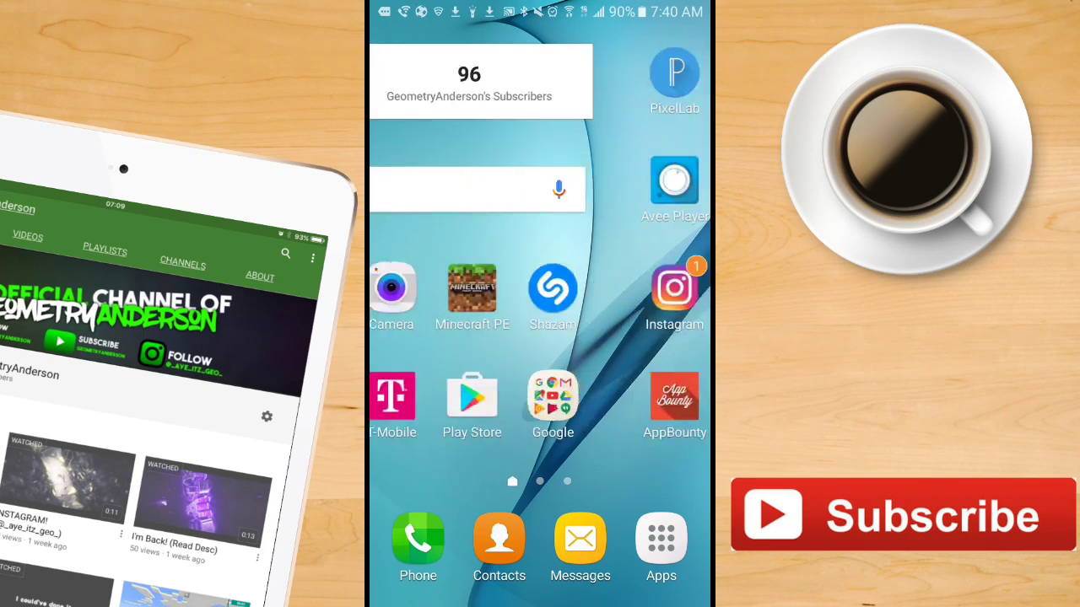